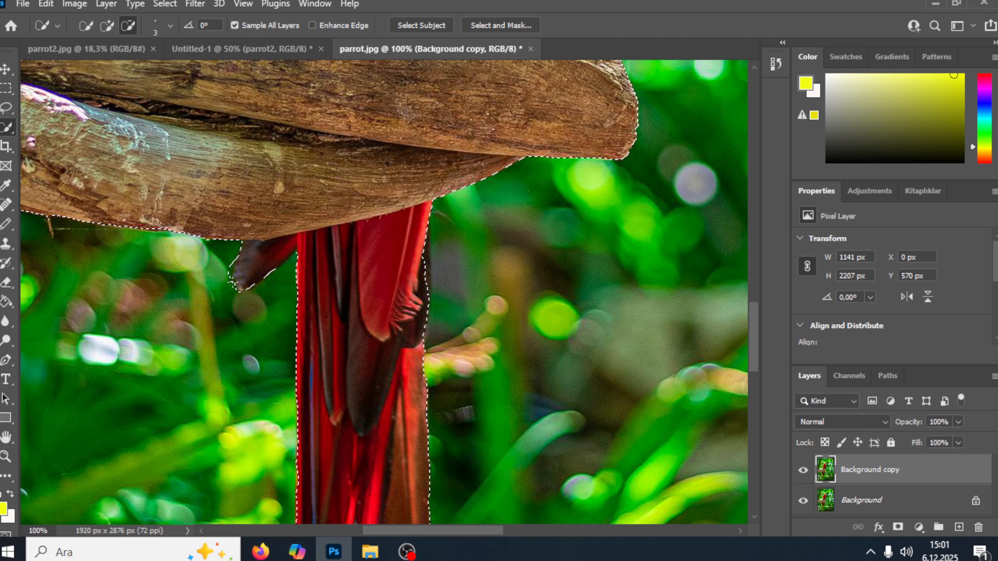
Step: Subtract the excess background from the selection around the dark feather just below the branch
left_click_drag(230, 282, 229, 260)
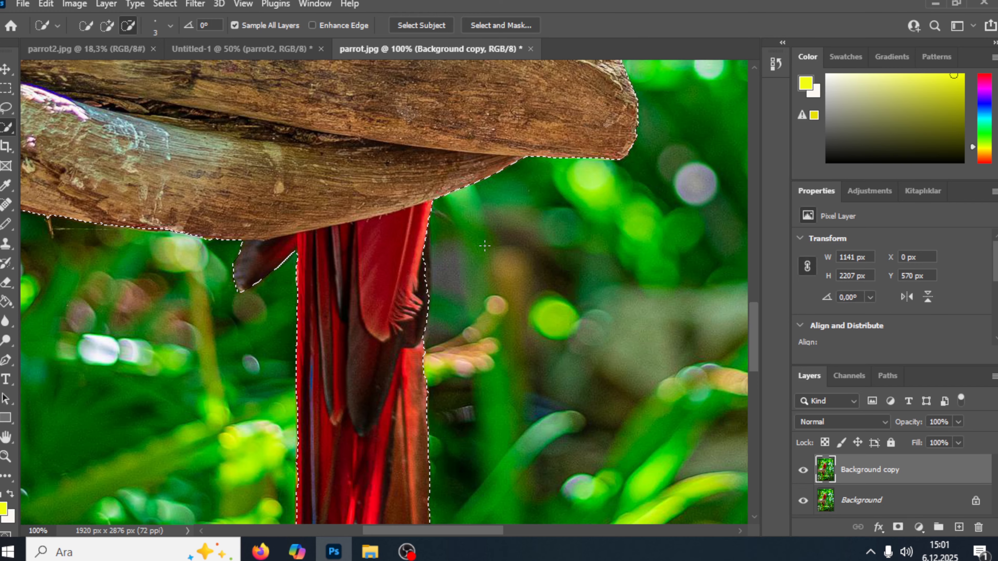
scroll(511, 224, "up", 10)
scroll(468, 224, "down", 1)
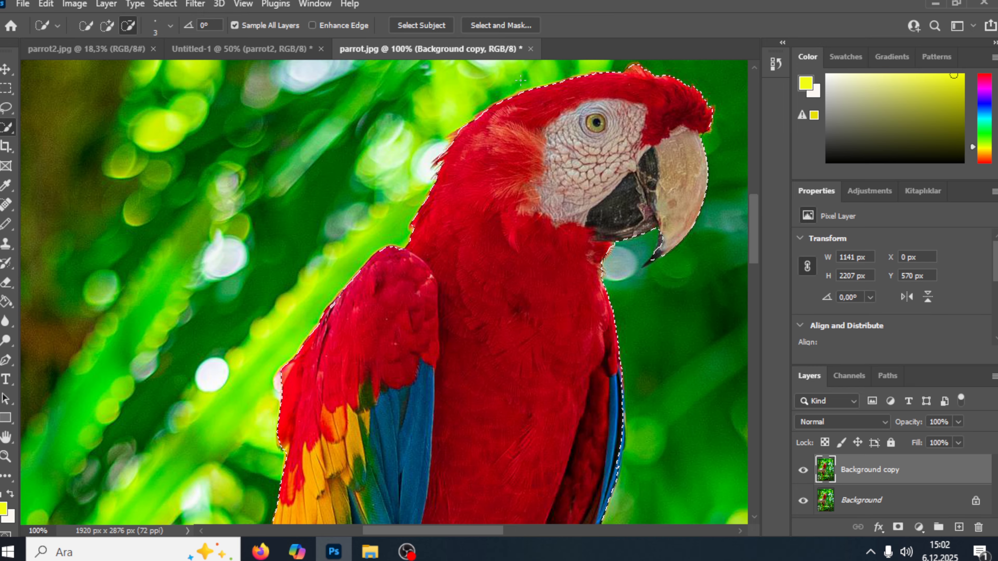
Step: Subtract the area at the pale feathers beside the yellow wing, just above the branch, from the selection
left_click(106, 25)
scroll(486, 408, "down", 2)
scroll(486, 408, "down", 3)
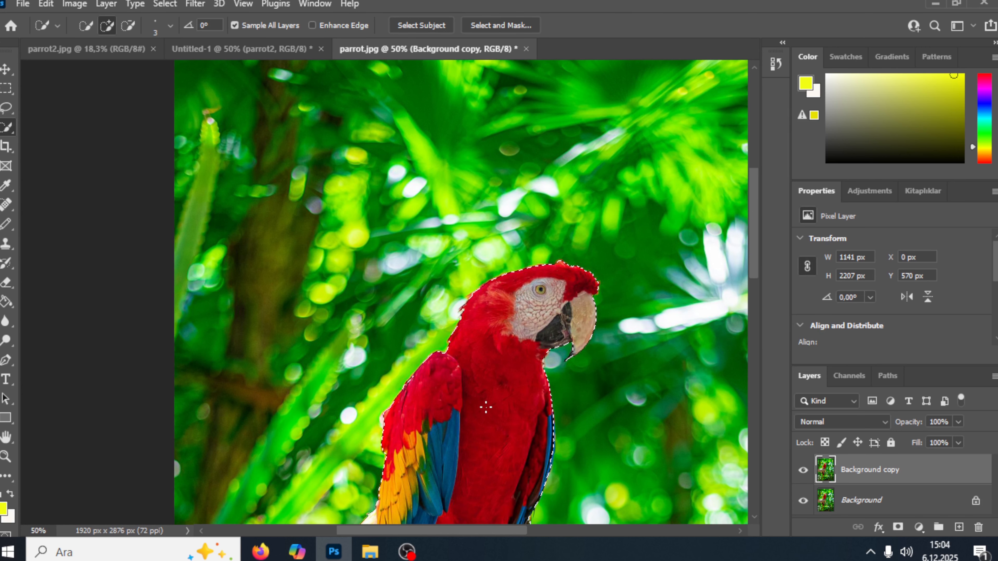
scroll(486, 408, "down", 5)
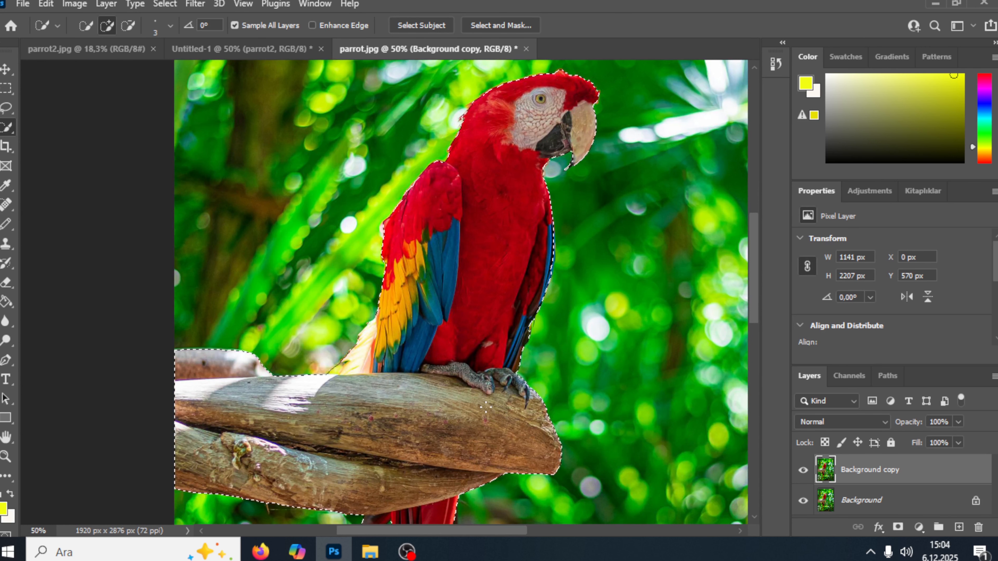
scroll(486, 407, "down", 2)
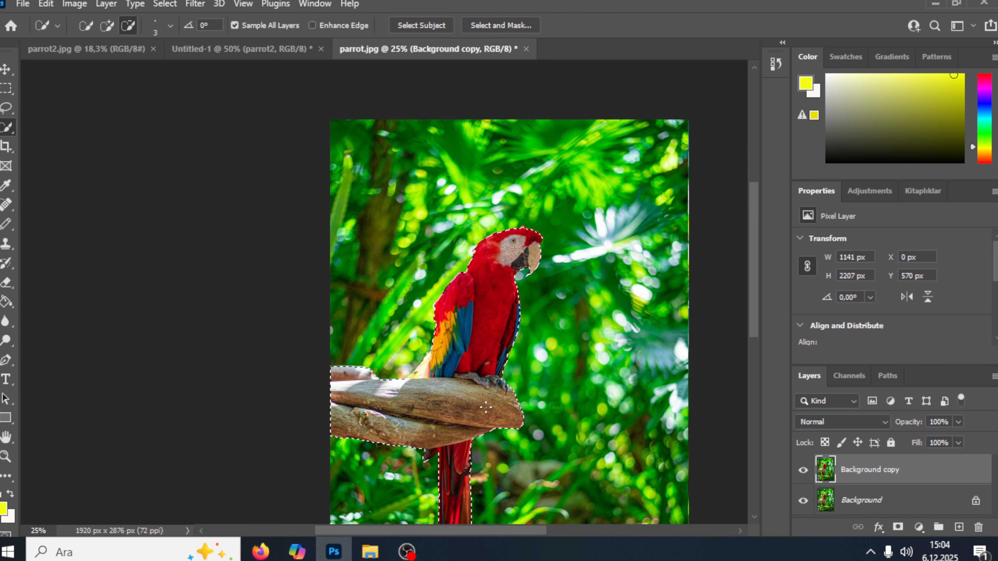
scroll(486, 408, "up", 3)
scroll(486, 408, "up", 1)
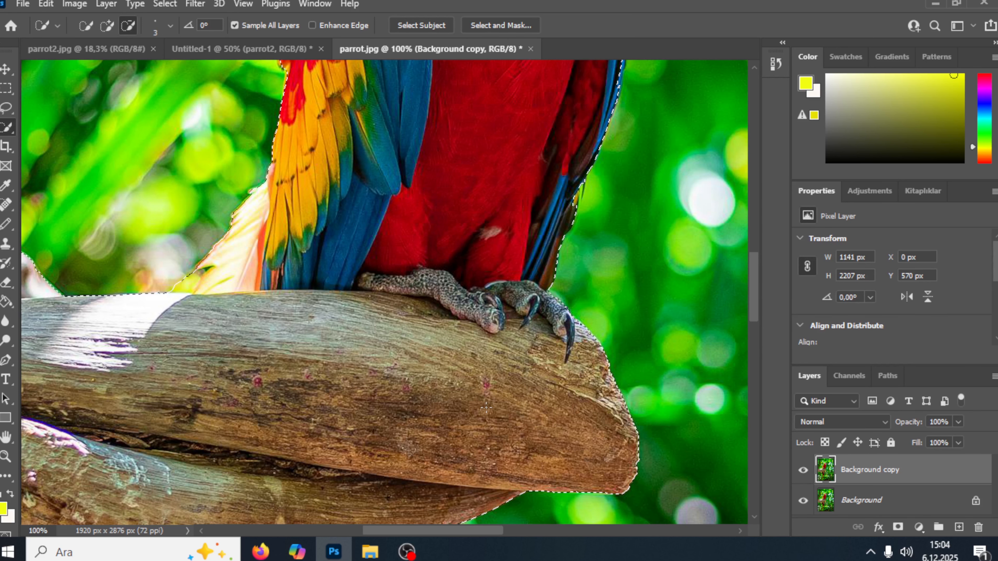
scroll(486, 407, "down", 1)
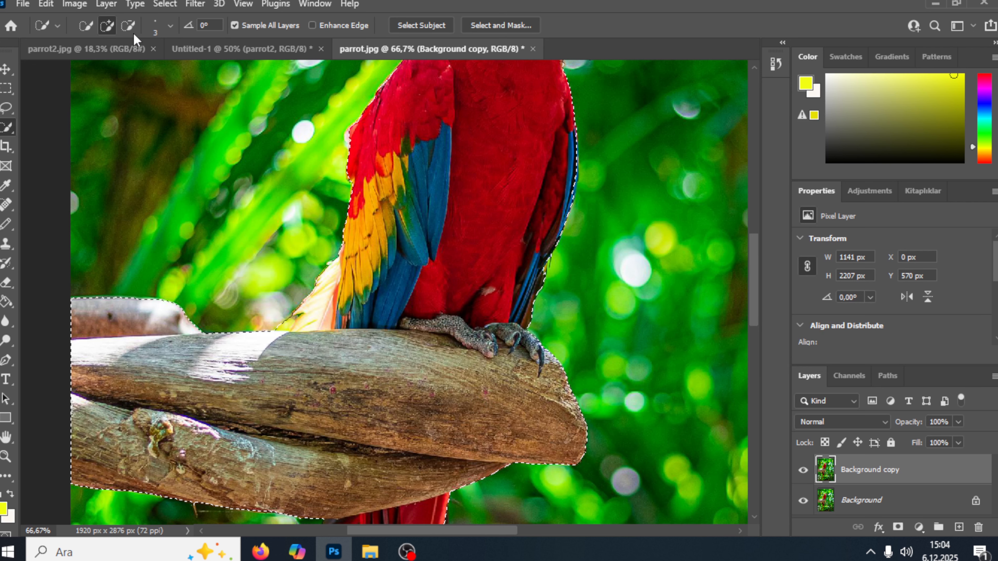
left_click(128, 26)
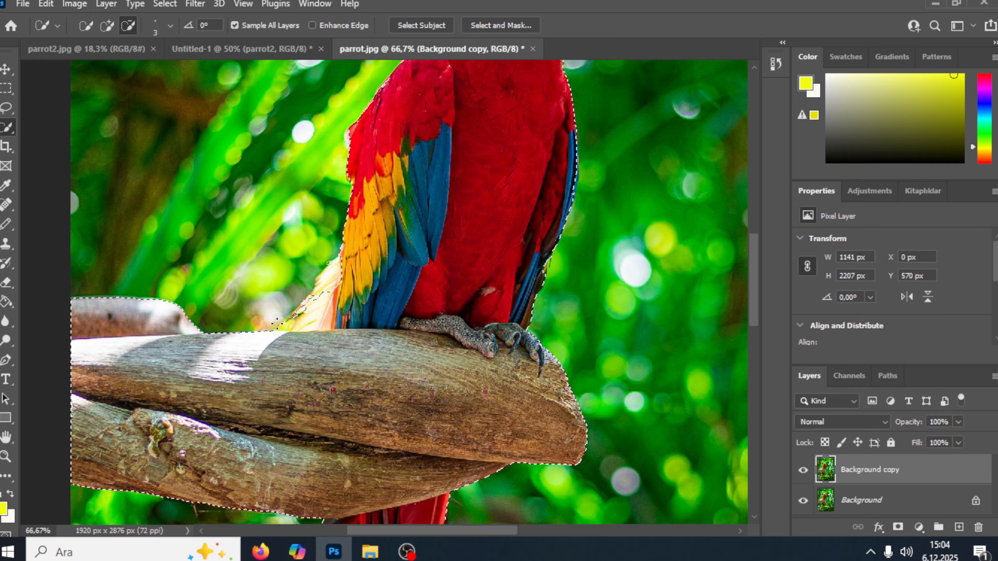
left_click_drag(299, 297, 319, 290)
Step: Smooth the parrot and branch selection with a sample radius of 2 pixels
left_click(166, 5)
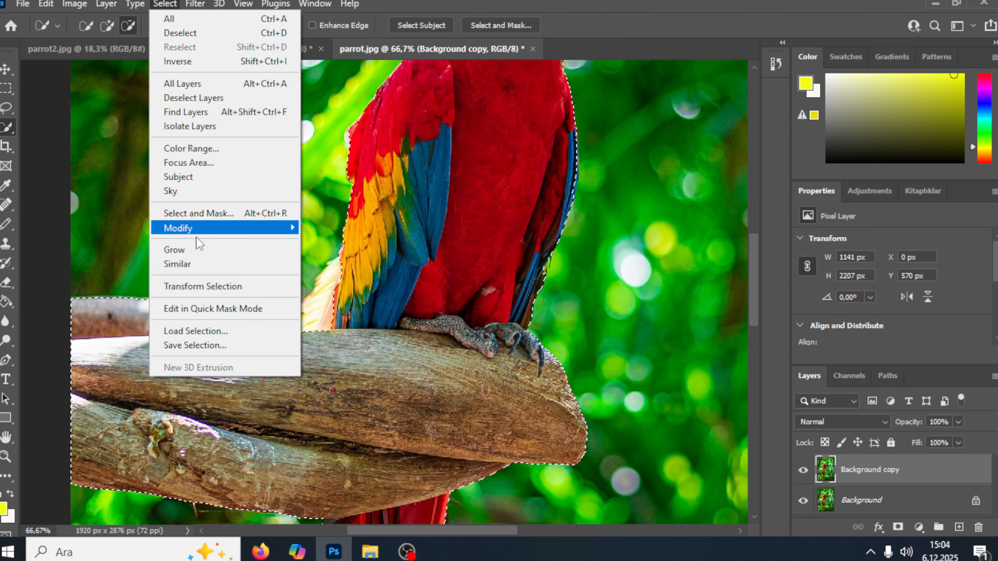
mouse_move(212, 232)
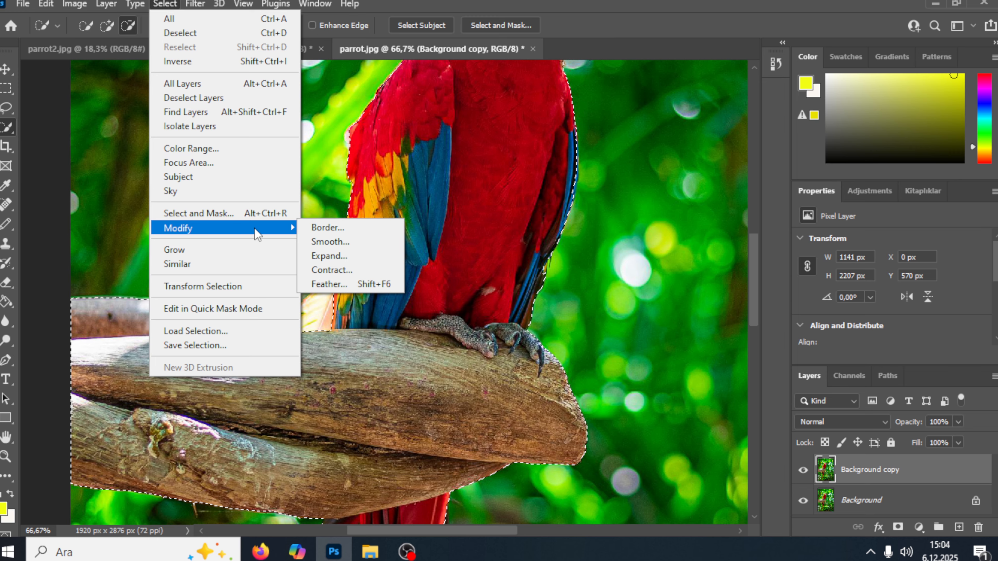
left_click(354, 243)
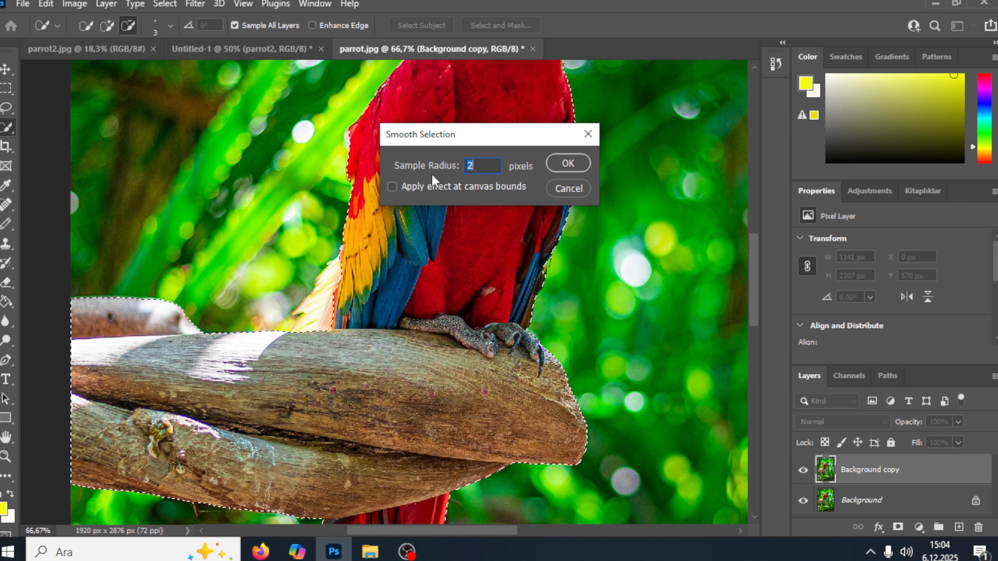
left_click(567, 165)
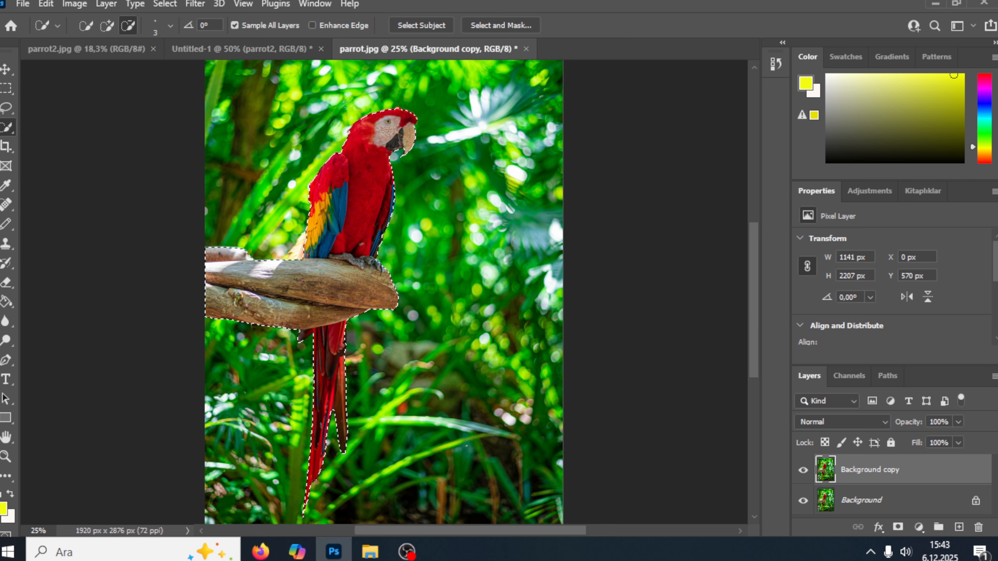
Step: Copy the selected parrot and branch to a new layer
key("ctrl+j")
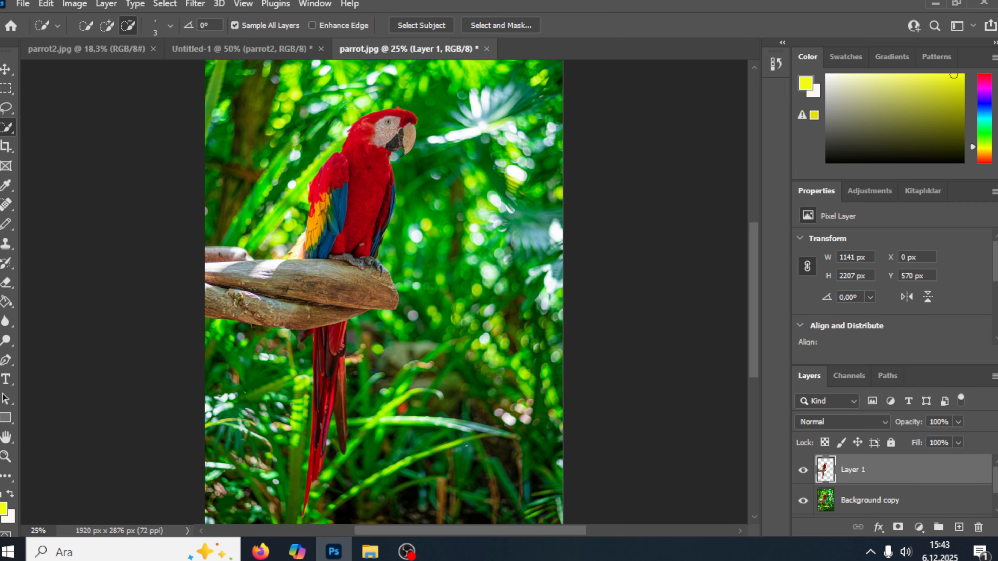
left_click(107, 5)
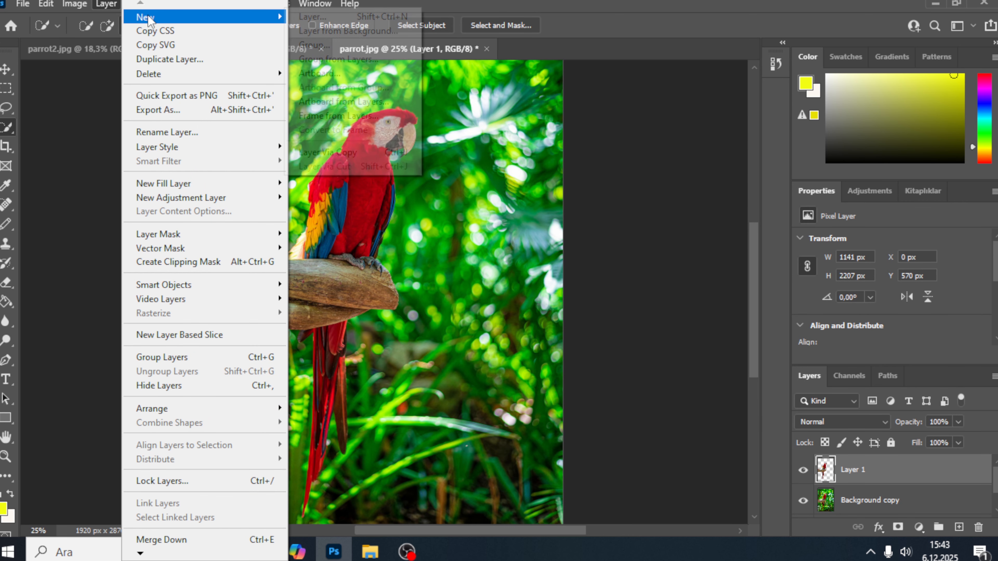
mouse_move(275, 18)
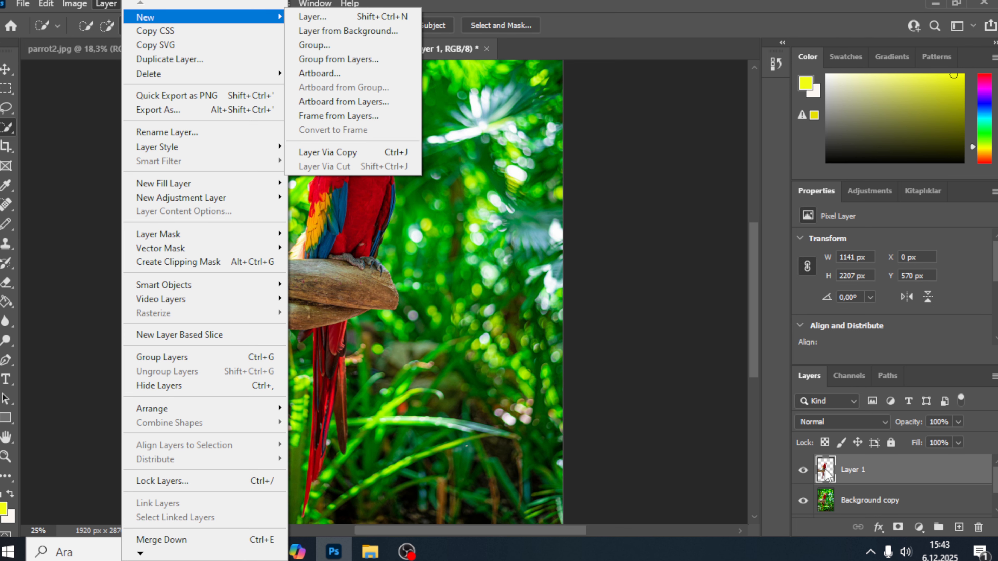
Step: Load the pixels of Layer 1 as a selection and hide that layer
right_click(825, 474)
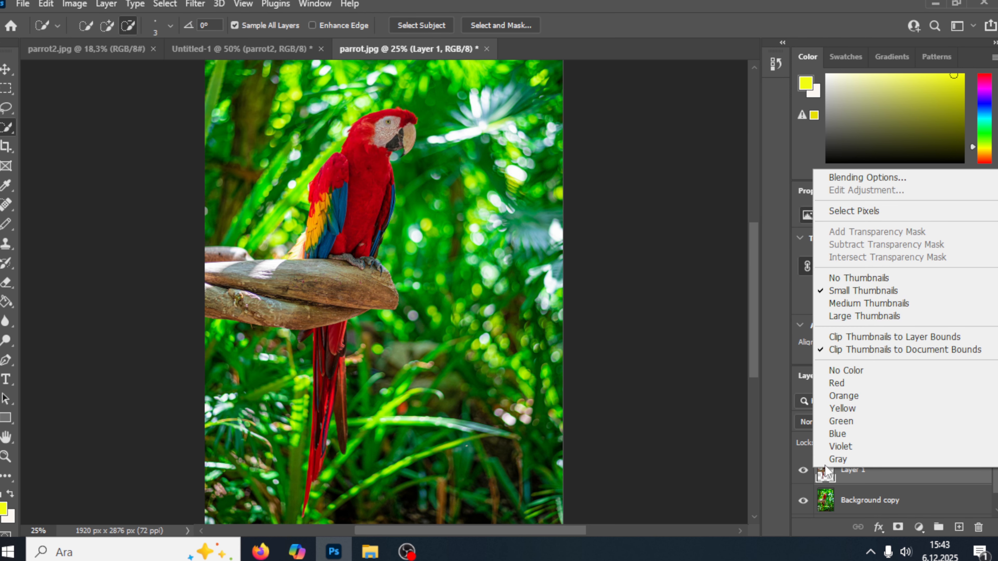
left_click(855, 211)
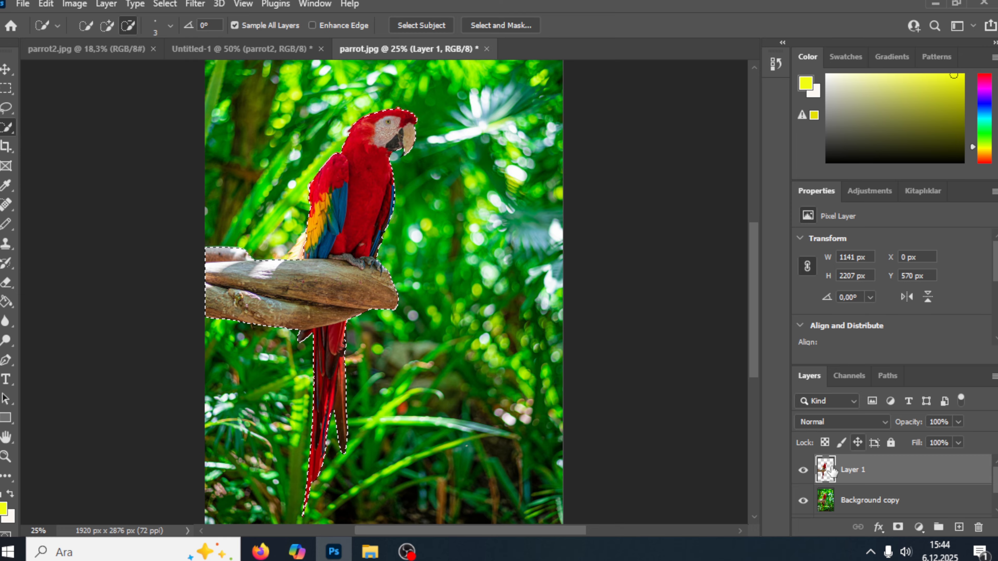
left_click(803, 470)
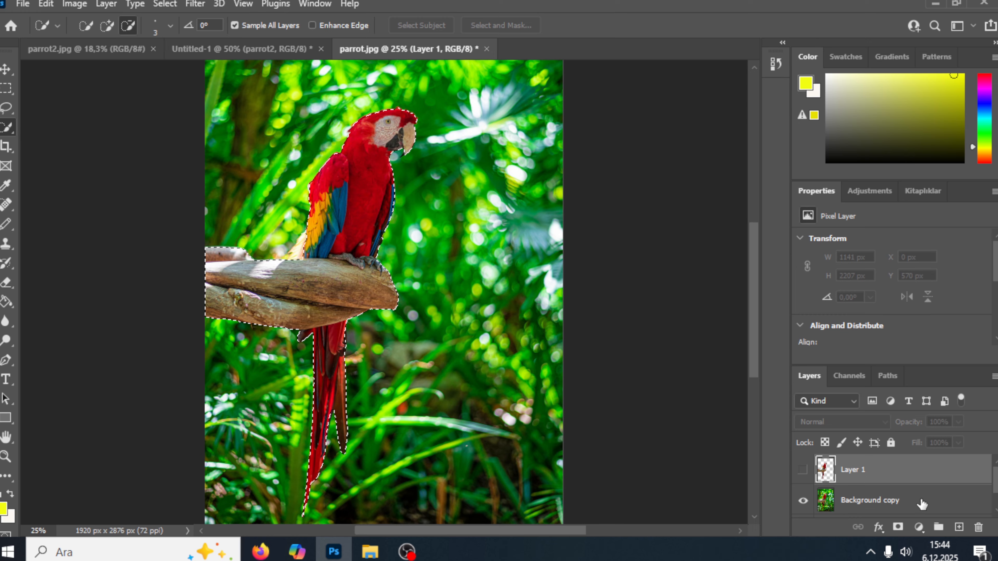
Step: With the Background copy layer active, expand the parrot selection by 20 pixels
left_click(920, 505)
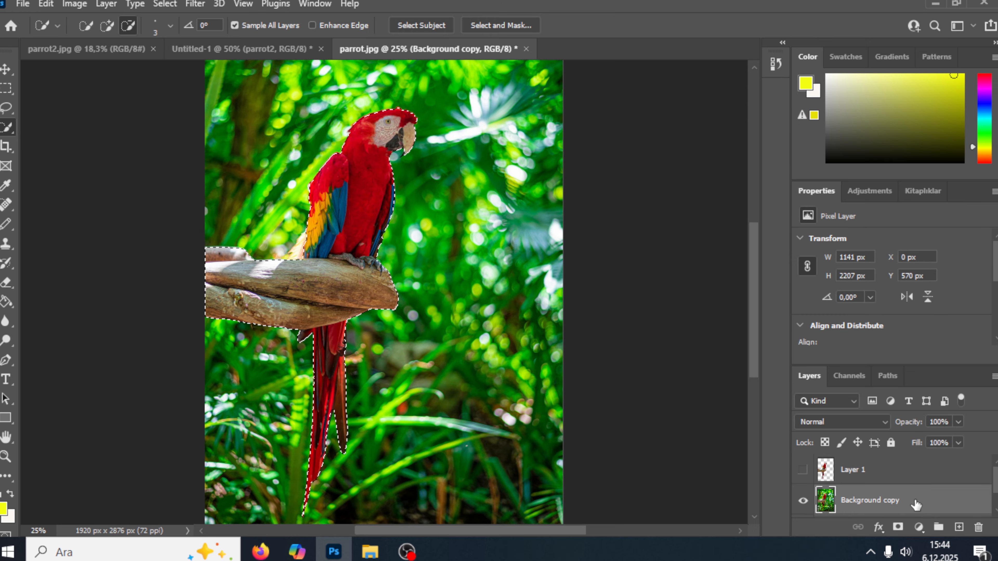
left_click(161, 4)
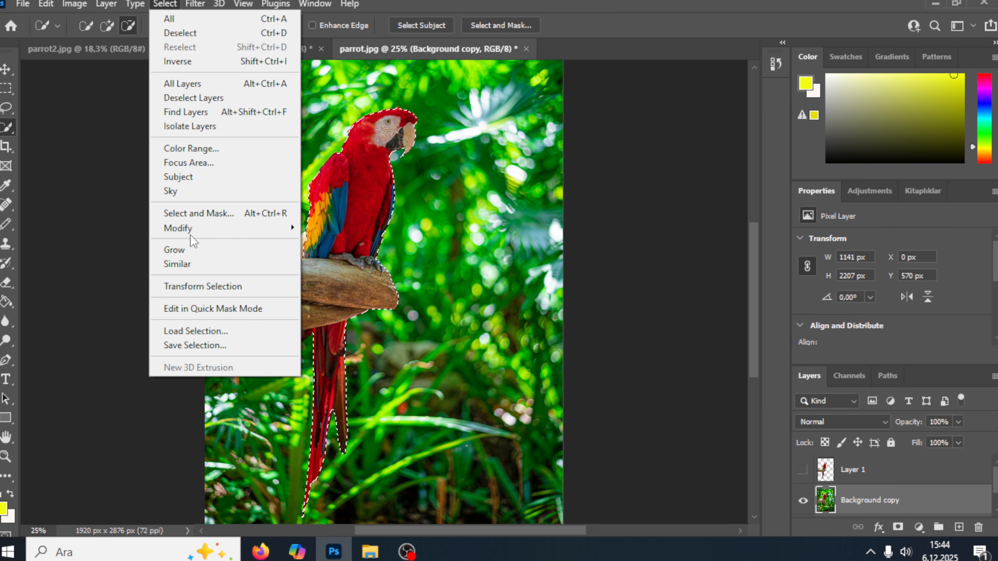
mouse_move(215, 228)
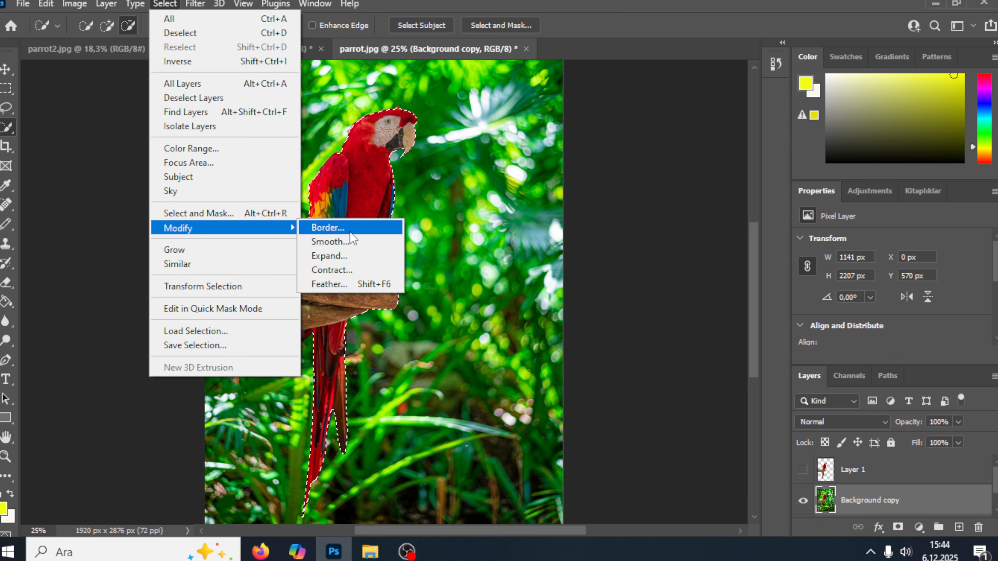
left_click(355, 260)
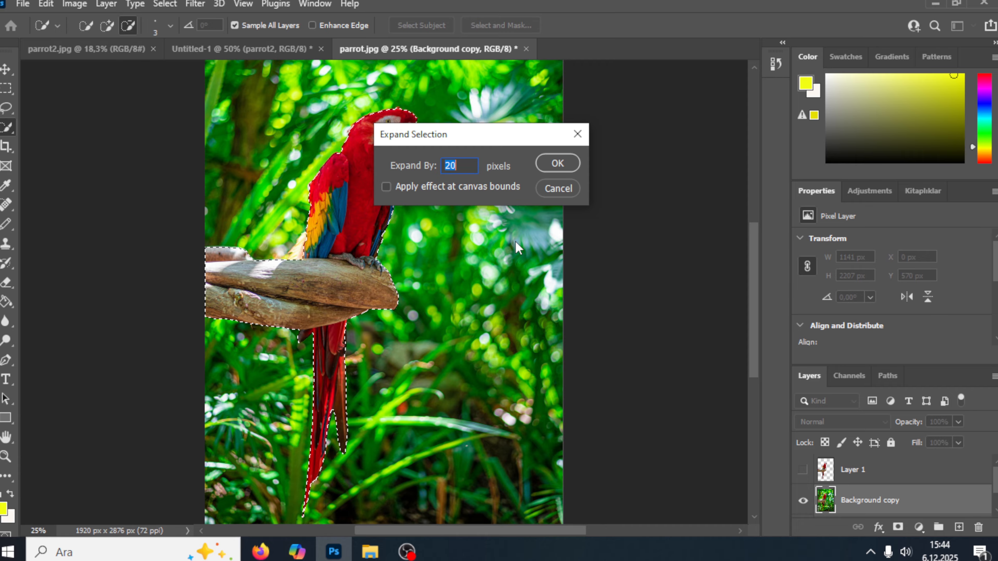
left_click(560, 162)
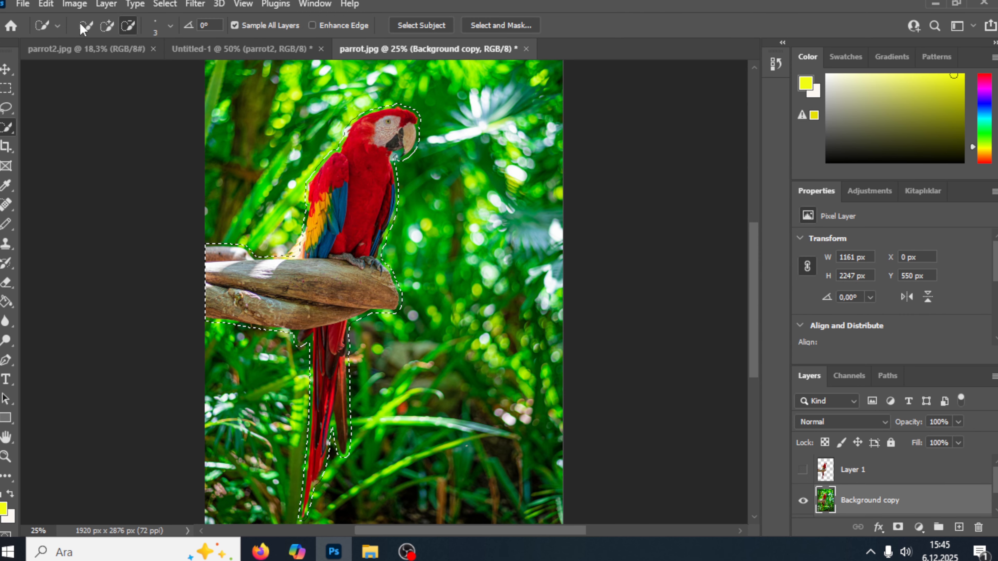
Step: Remove the parrot and branch with Content-Aware Fill, using Auto sampling and output to a new layer, and clear the selection
left_click(46, 4)
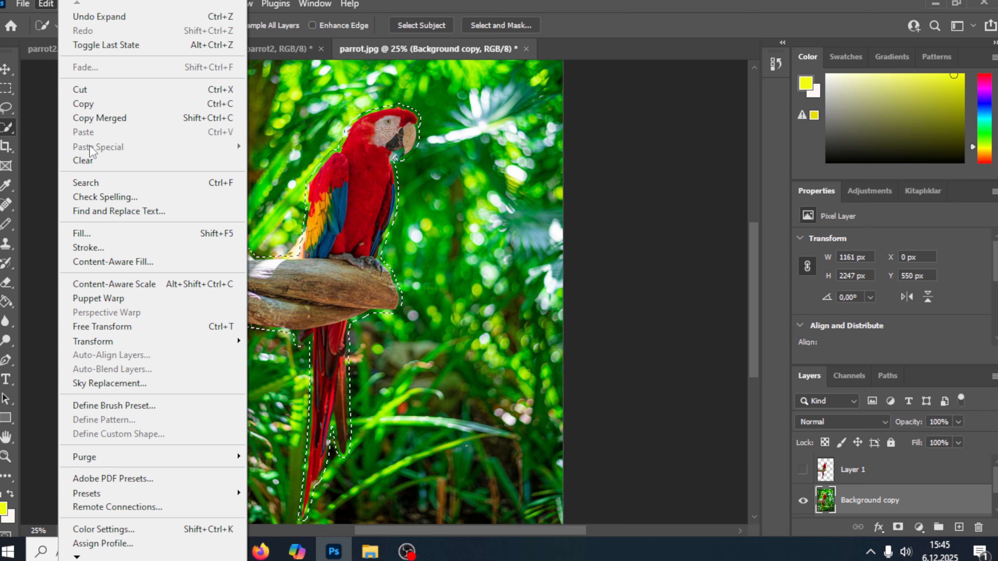
left_click(108, 261)
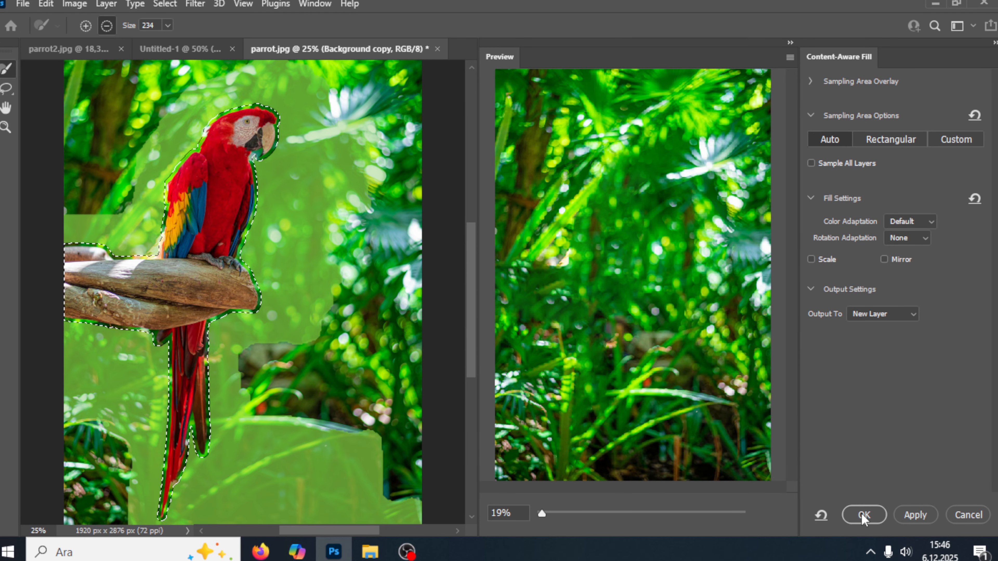
left_click(868, 518)
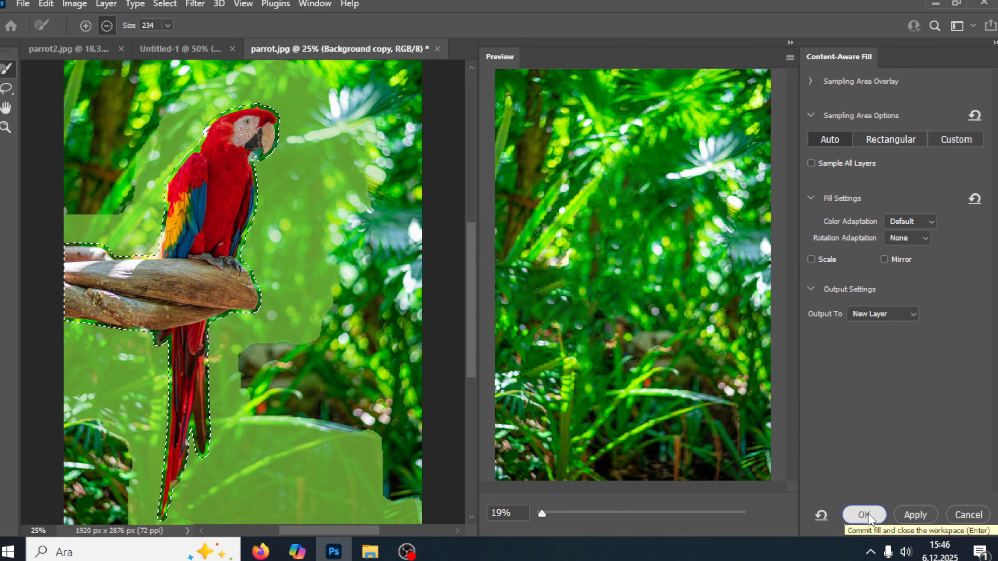
left_click(863, 515)
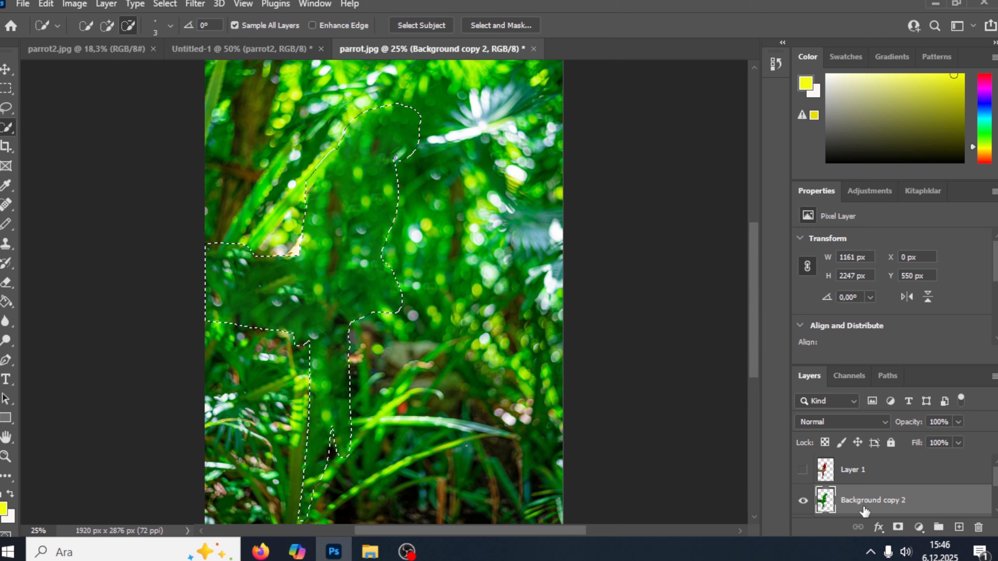
key("ctrl+d")
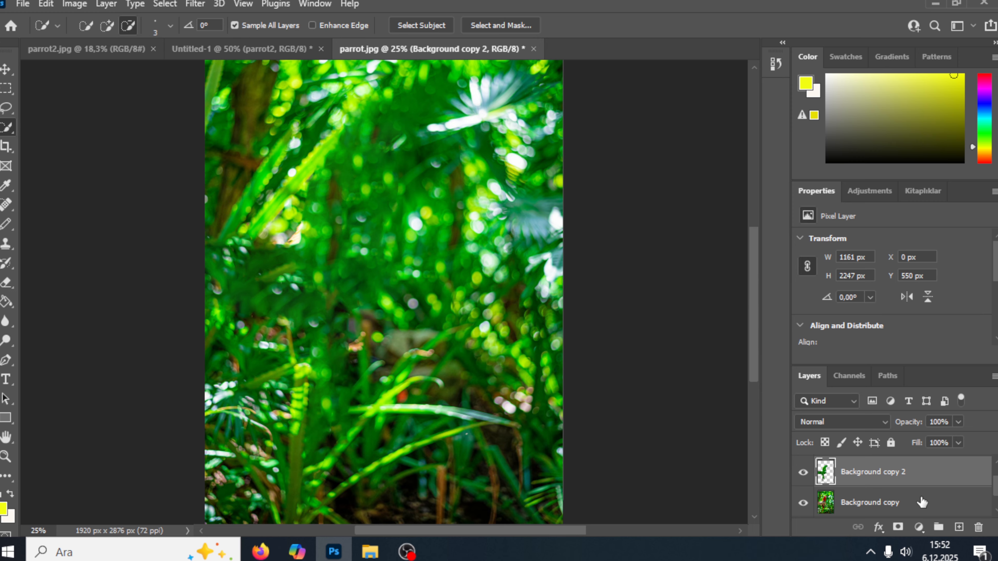
Step: Convert the content-aware fill layer and Background copy into one smart object, and show Layer 1 again
left_click(916, 506, "shift")
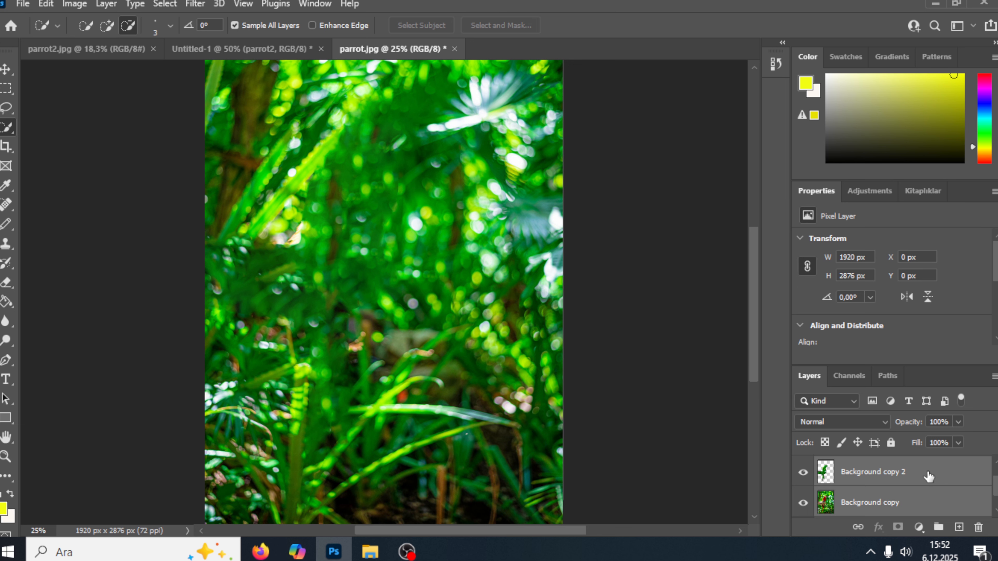
right_click(928, 476)
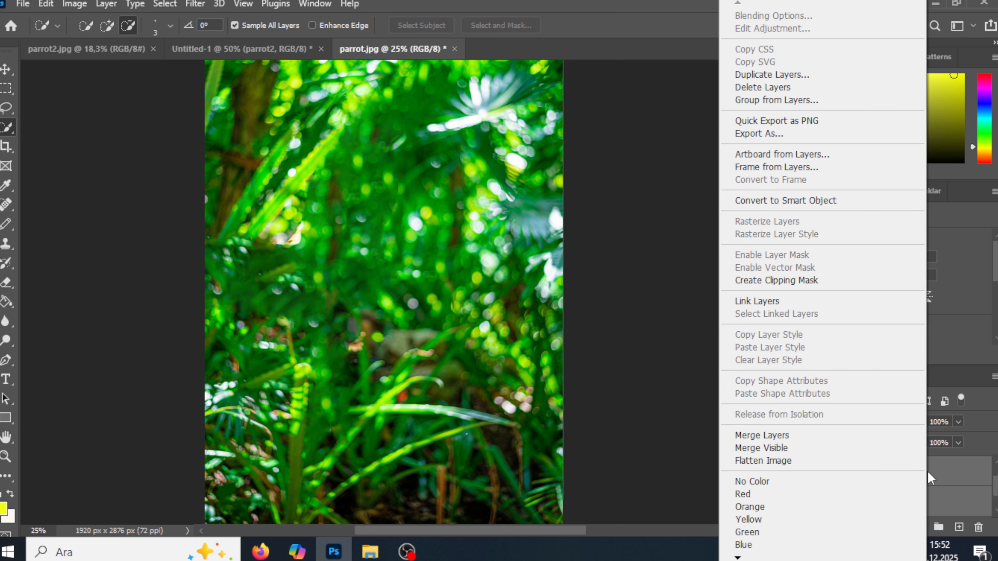
left_click(799, 202)
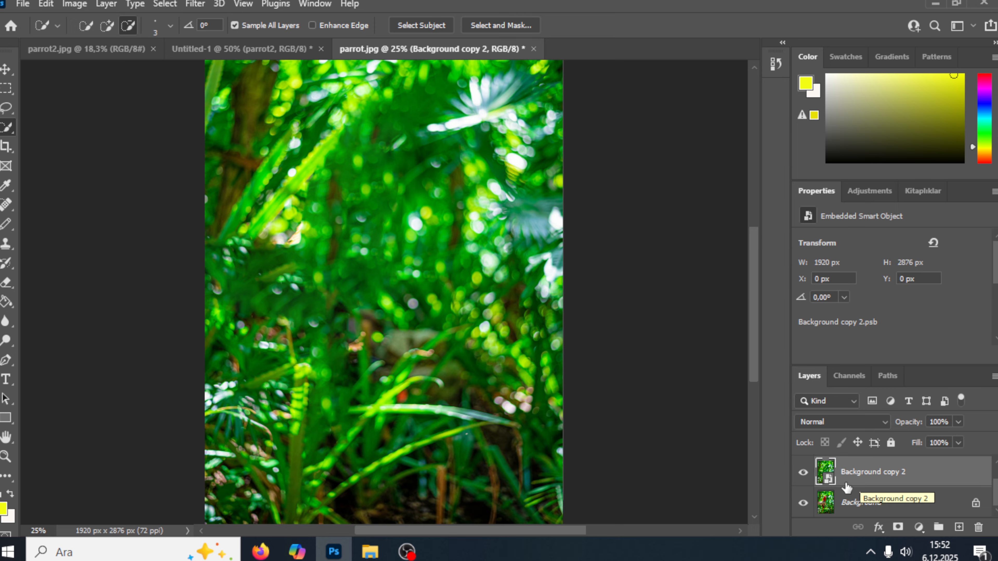
scroll(852, 495, "up", 1)
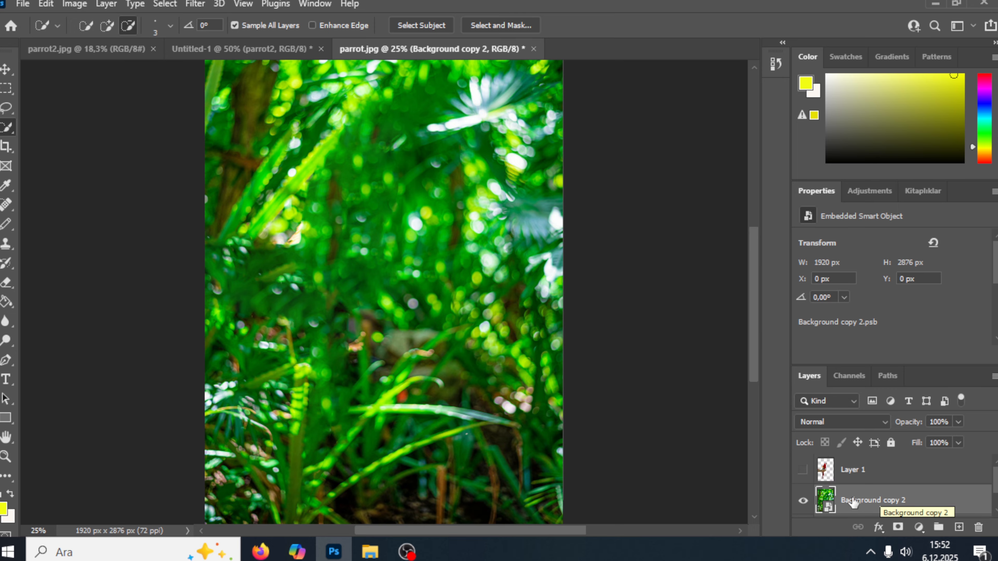
left_click(804, 471)
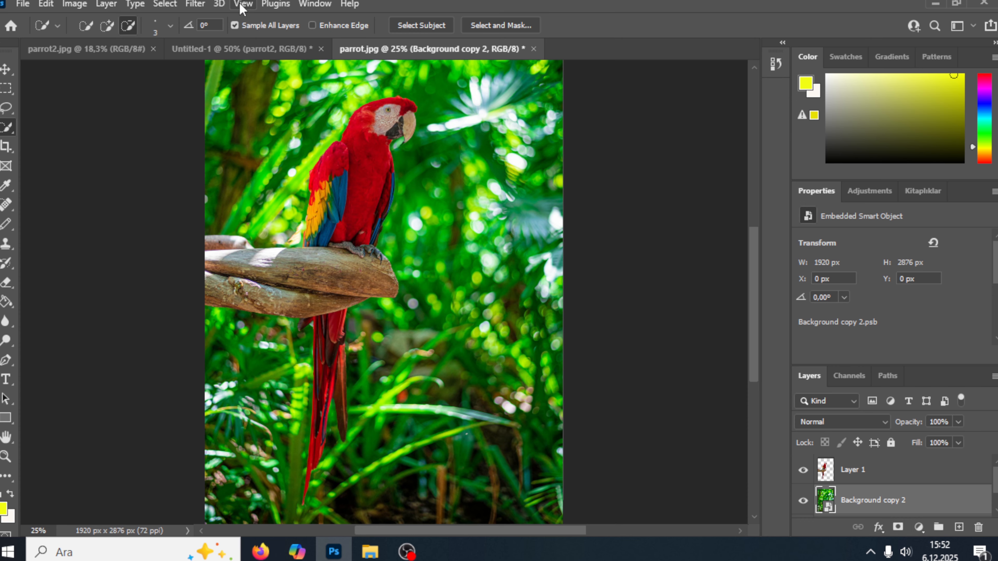
Step: Apply a Gaussian Blur with a radius of 81.2 pixels to the background smart object
left_click(202, 6)
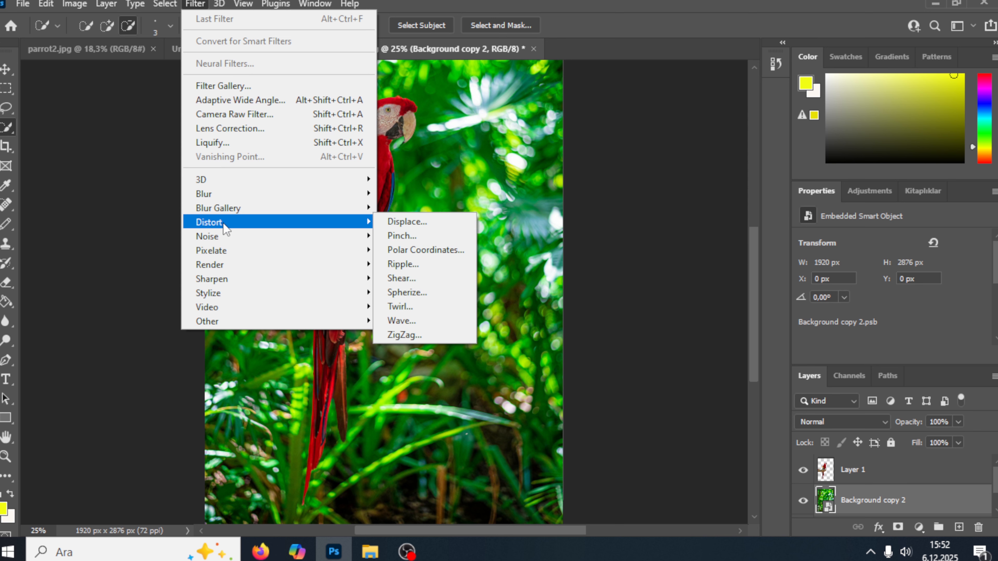
mouse_move(224, 230)
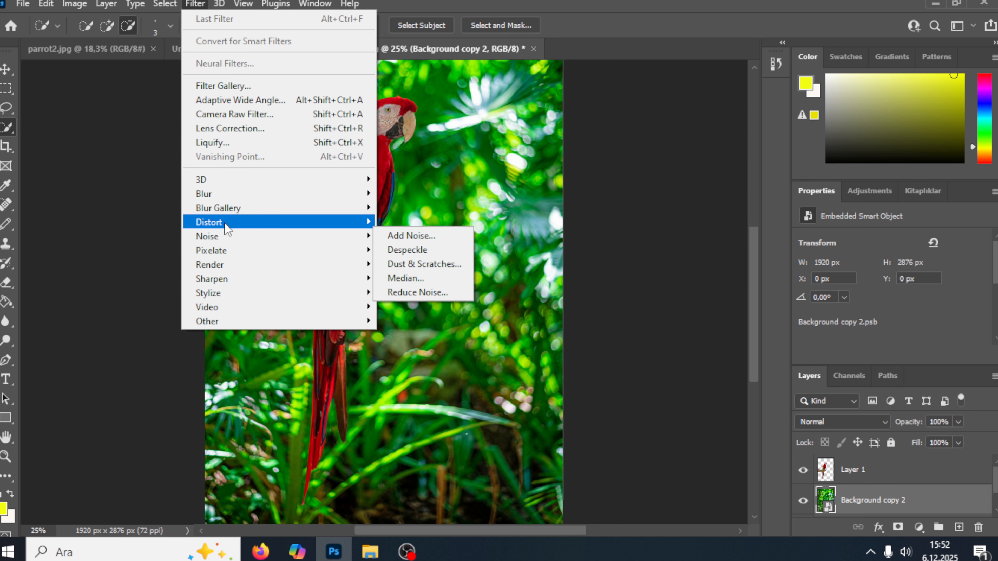
mouse_move(232, 209)
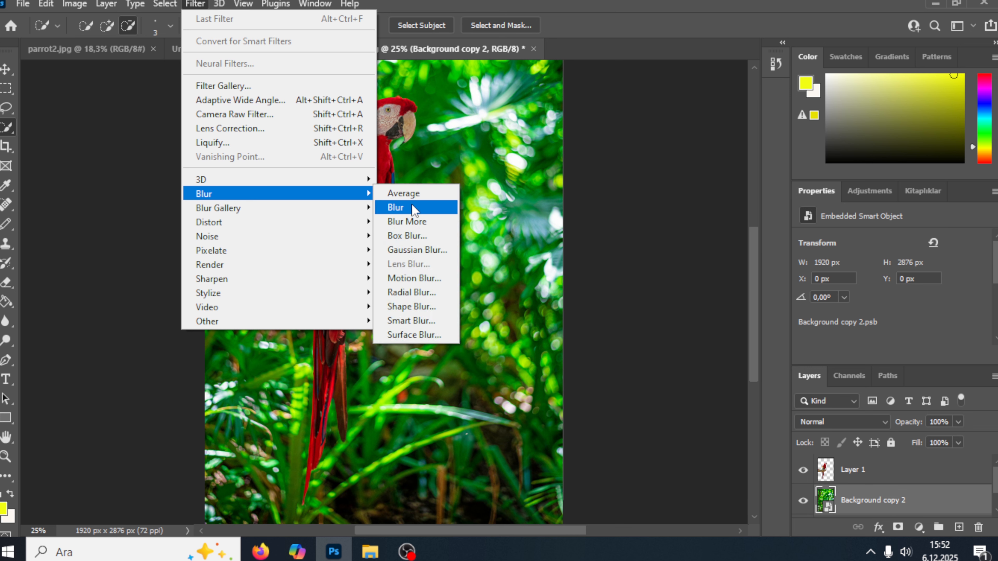
left_click(418, 250)
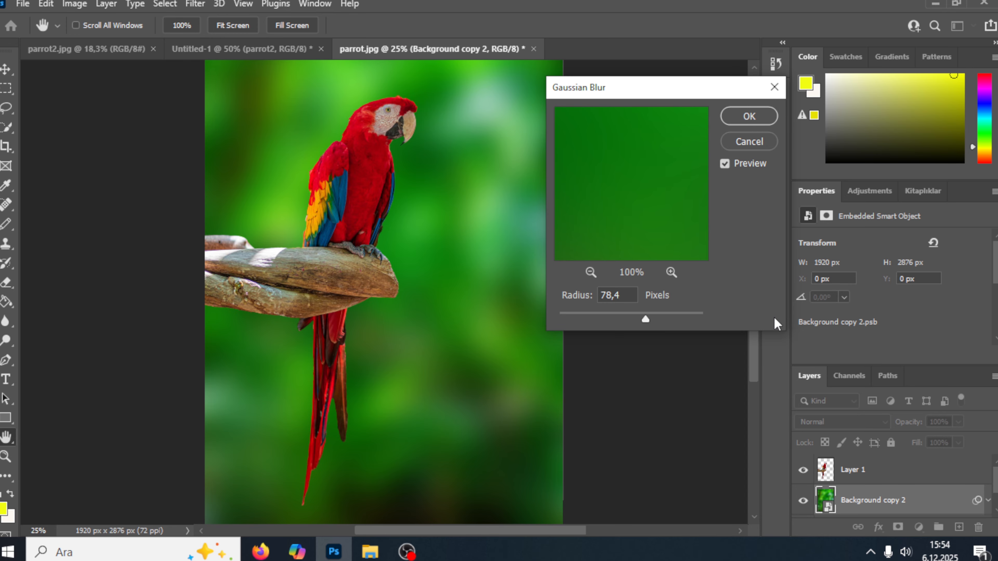
left_click_drag(647, 320, 675, 319)
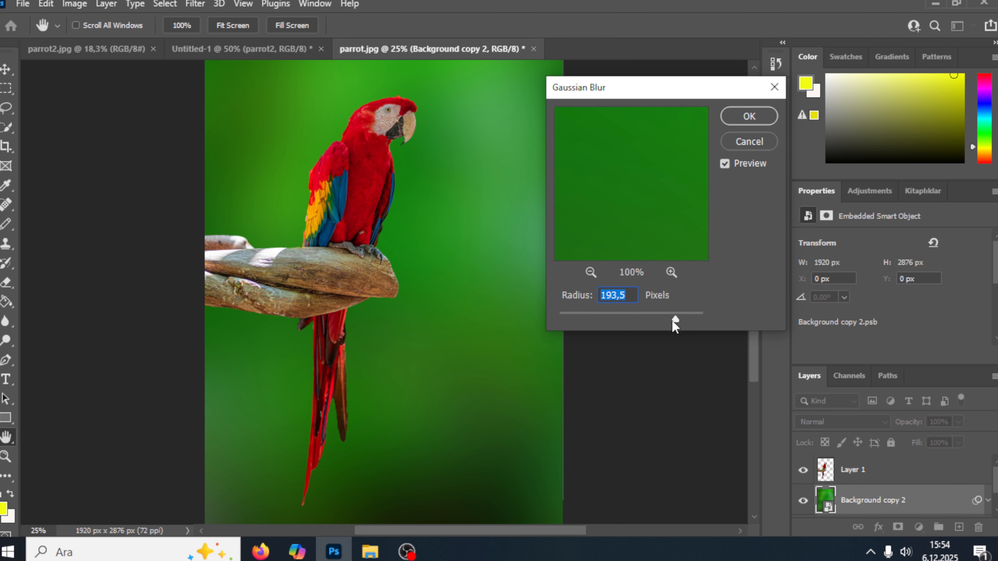
left_click_drag(675, 319, 669, 321)
left_click_drag(669, 320, 647, 322)
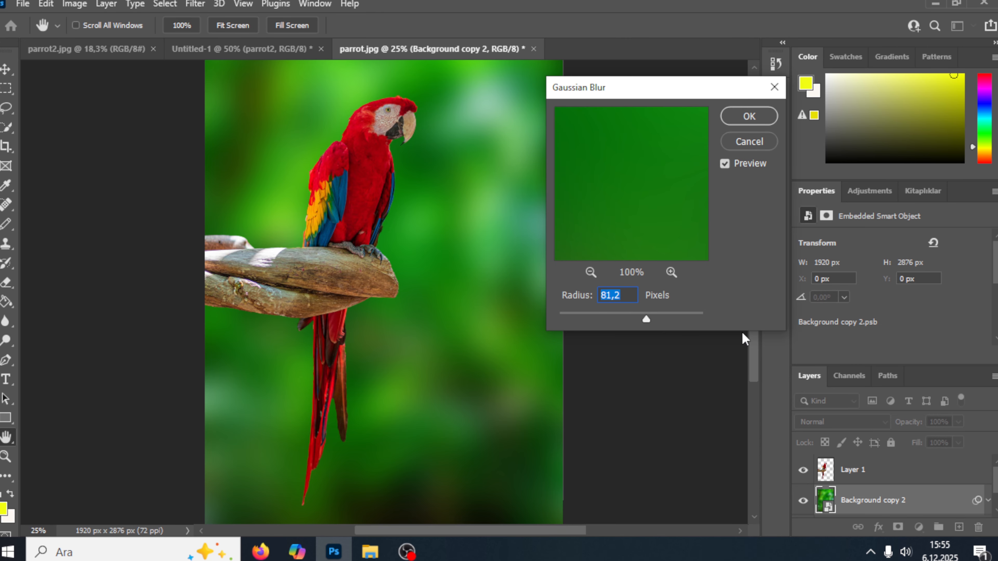
left_click(750, 118)
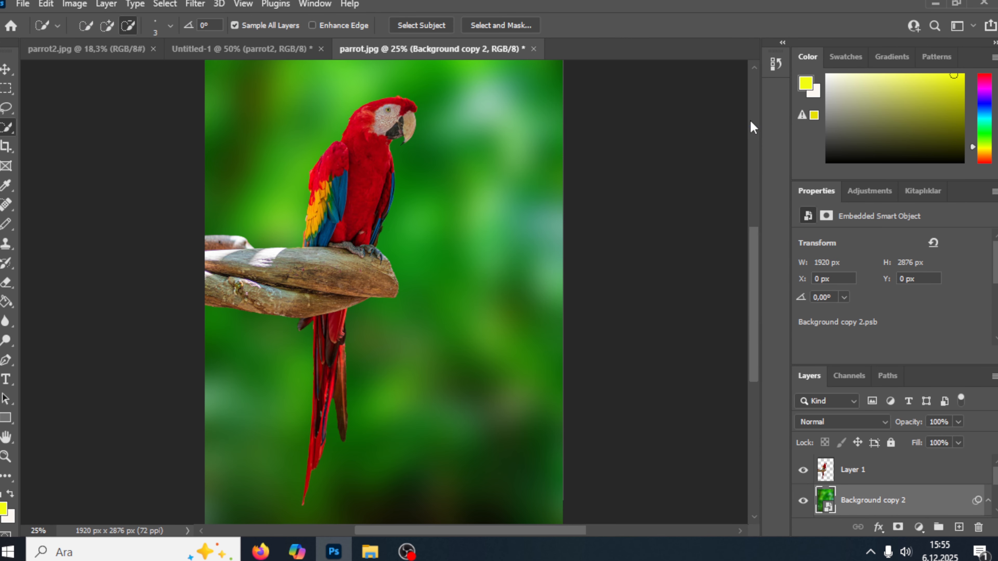